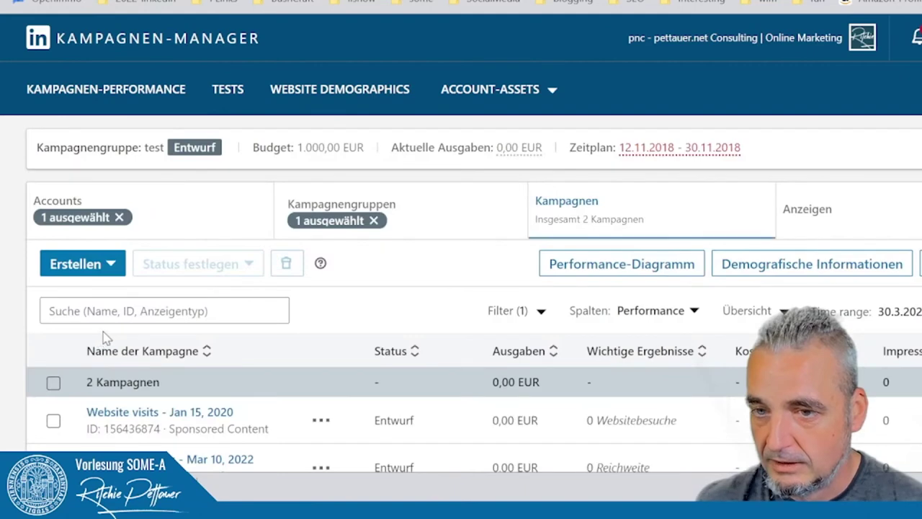
Create a new campaign in the existing "test" campaign group and continue to the campaign setup.
click(67, 267)
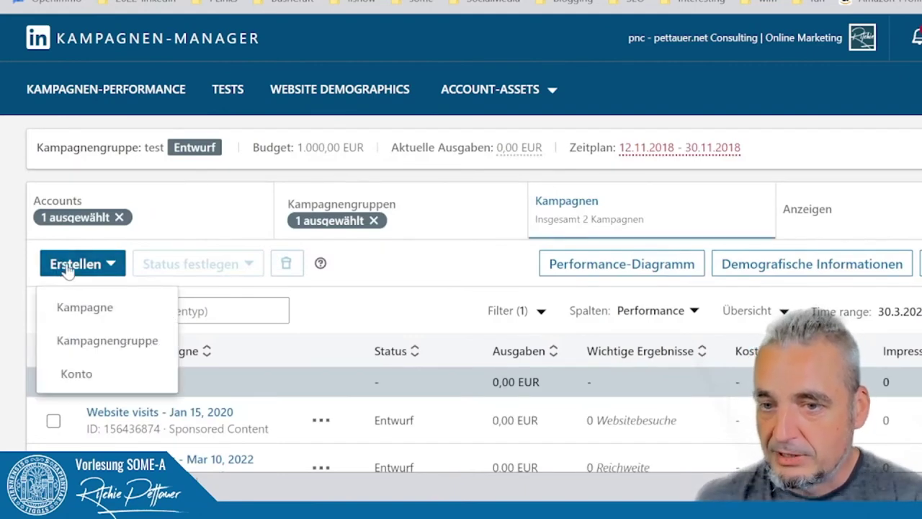
click(96, 317)
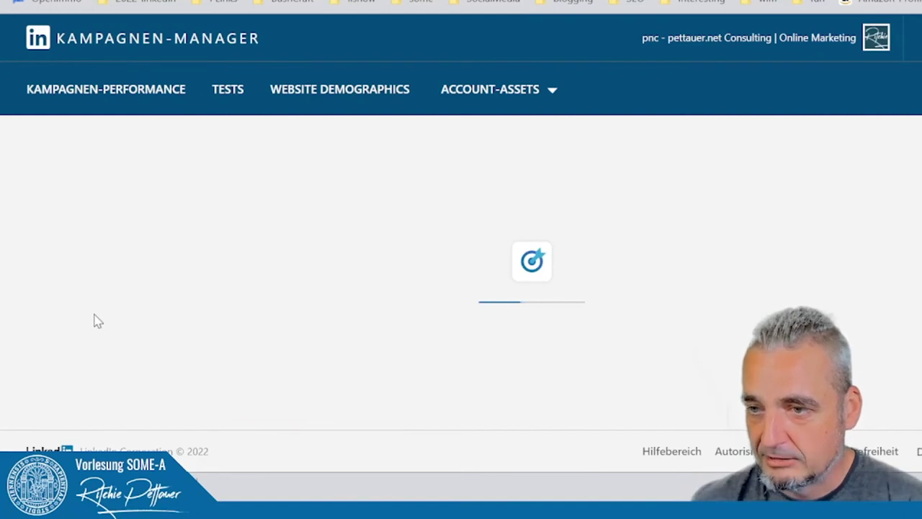
scroll(366, 208, down, 3)
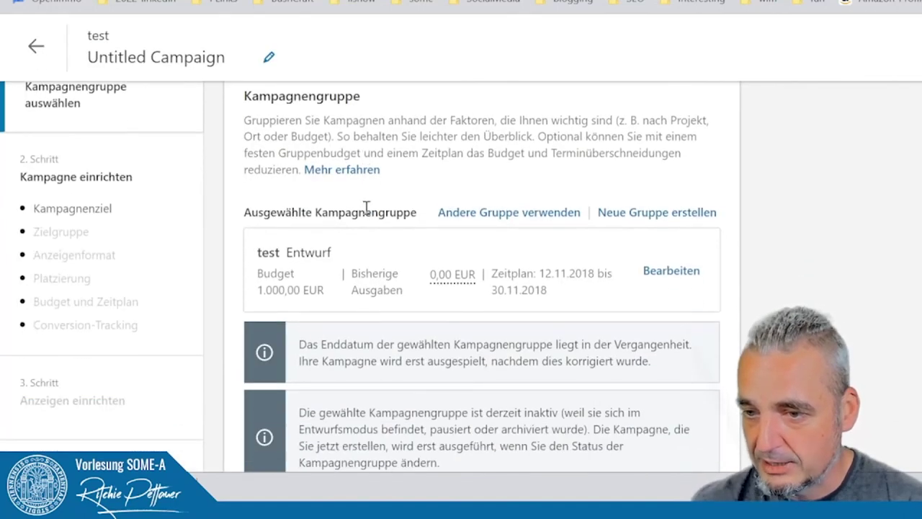
scroll(366, 207, up, 1)
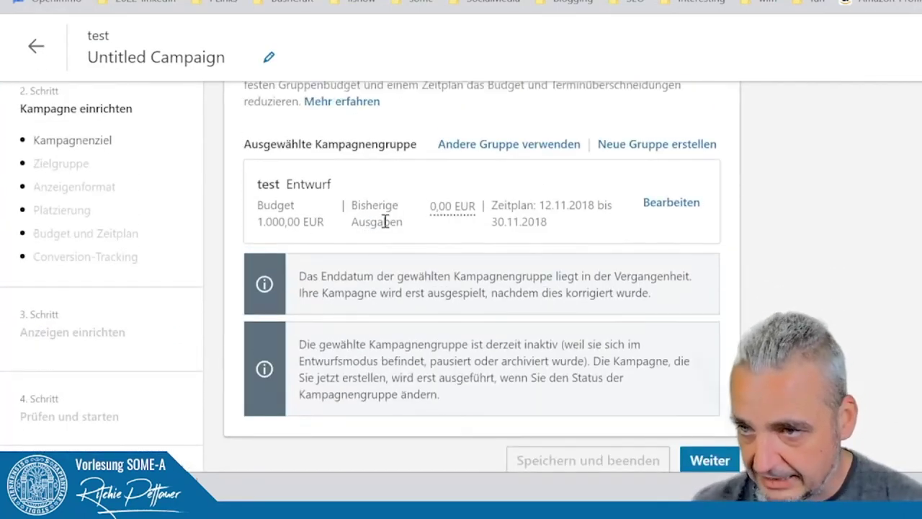
click(710, 461)
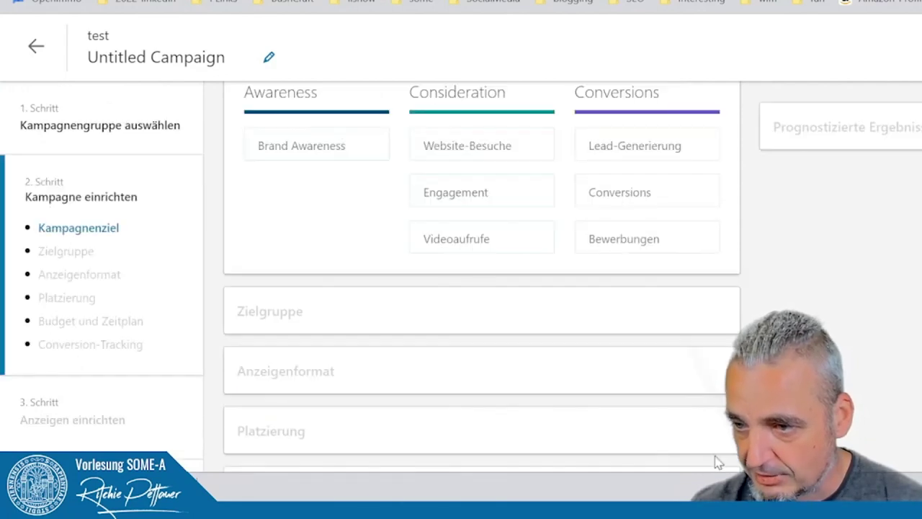
Review the available campaign objectives and set the campaign's objective to Website-Besuche.
scroll(337, 283, up, 1)
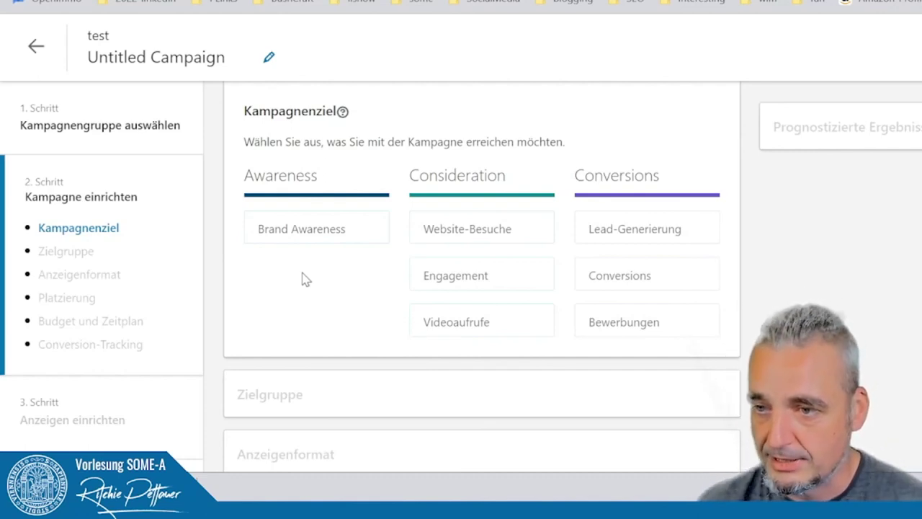
mouse_move(455, 229)
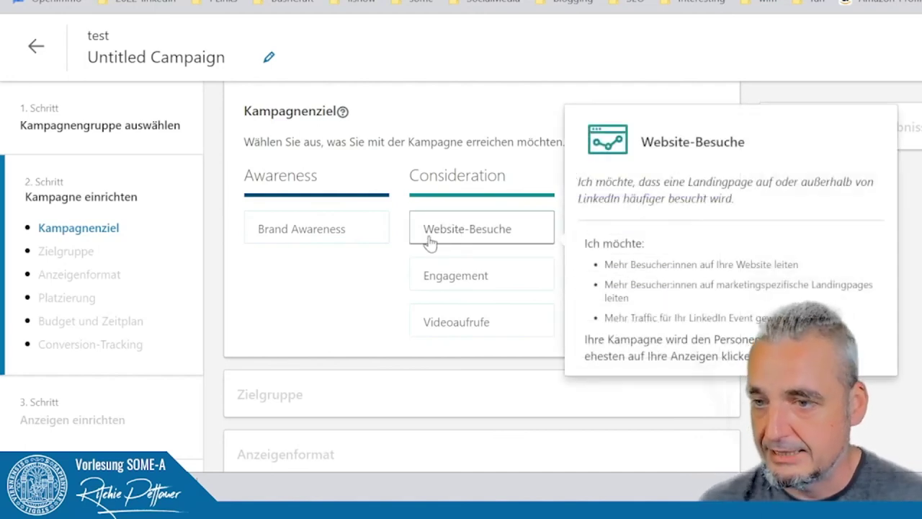
mouse_move(456, 274)
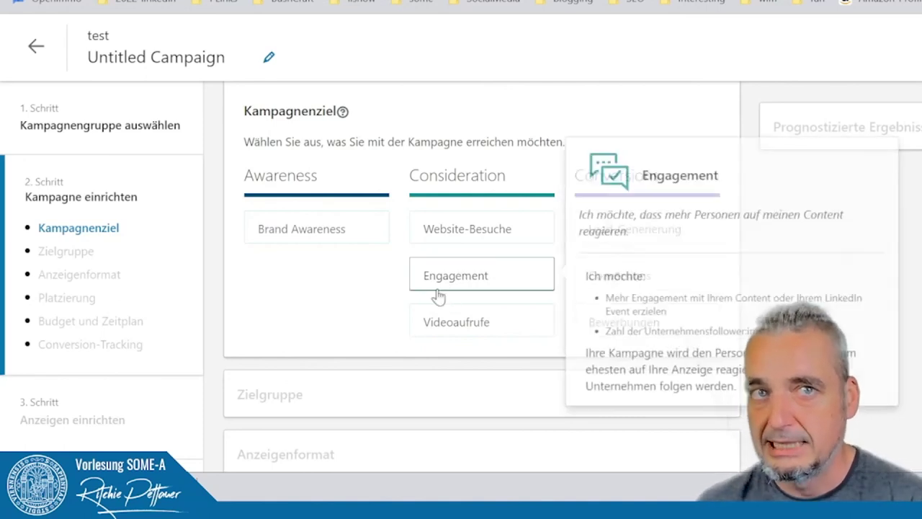
mouse_move(436, 319)
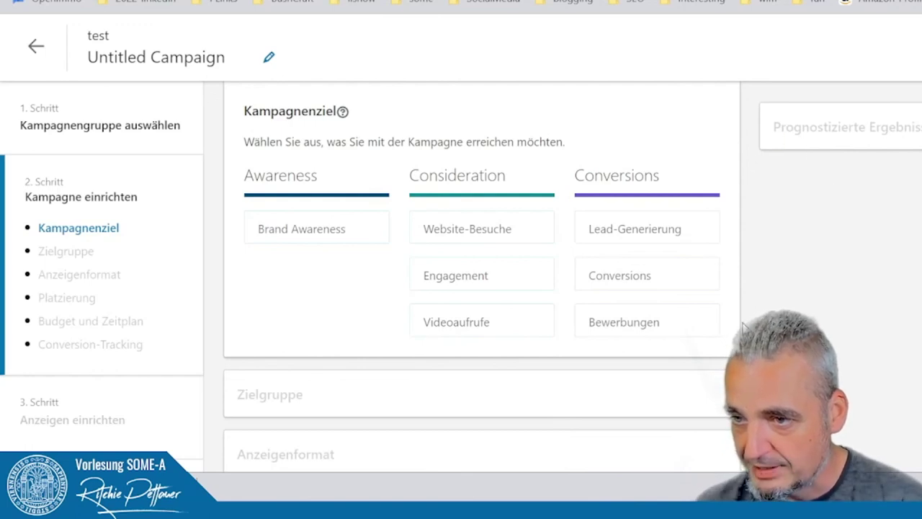
mouse_move(679, 281)
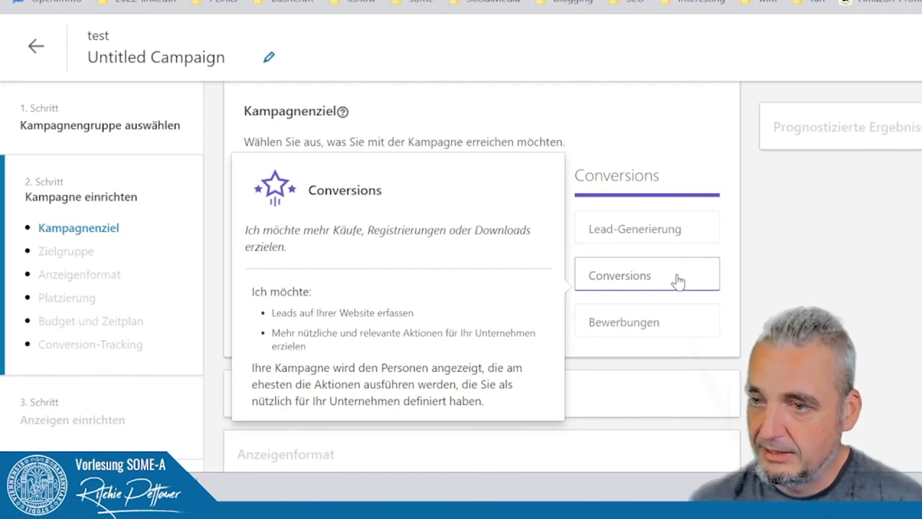
click(682, 331)
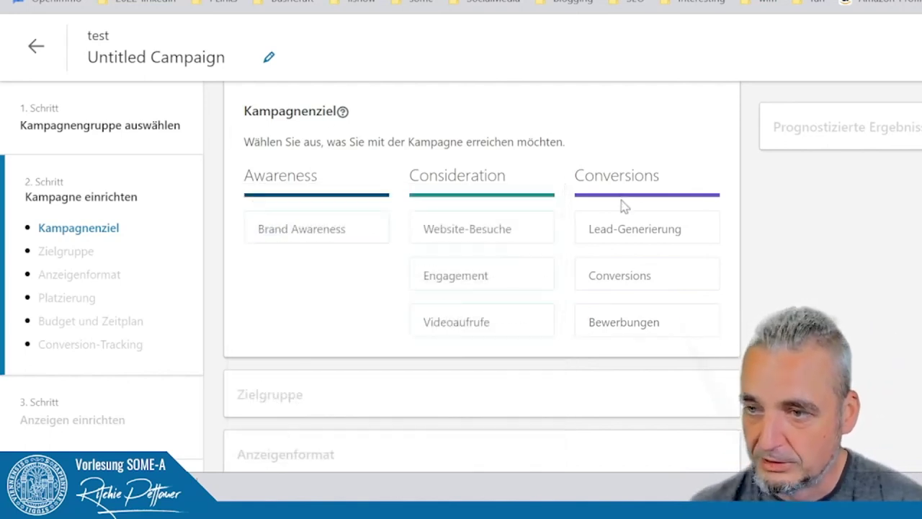
mouse_move(621, 226)
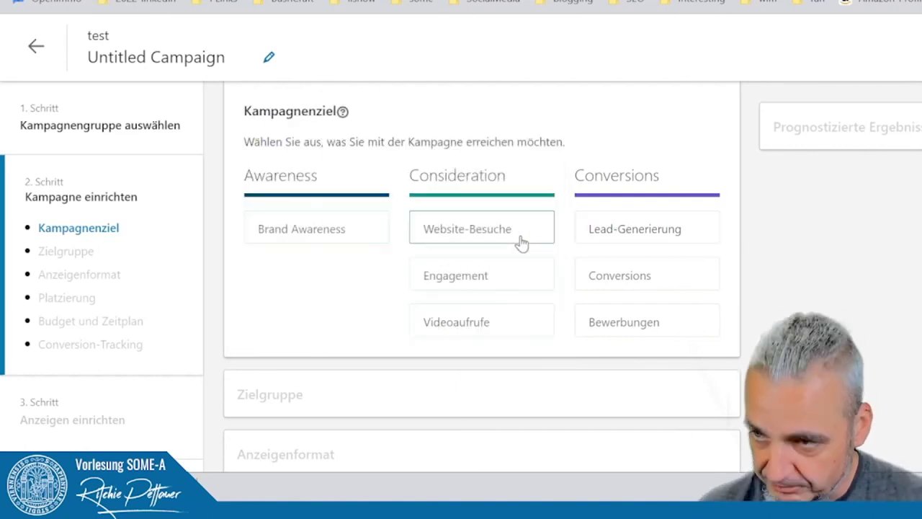
mouse_move(496, 235)
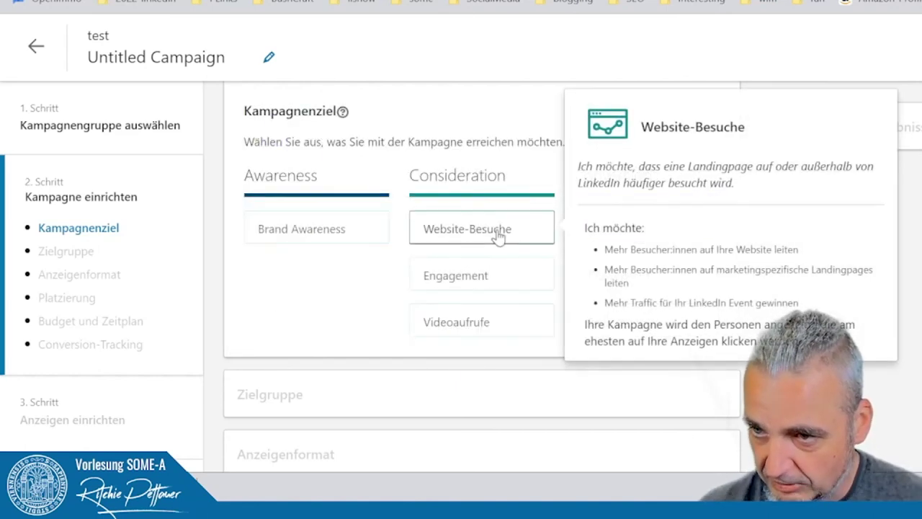
click(493, 230)
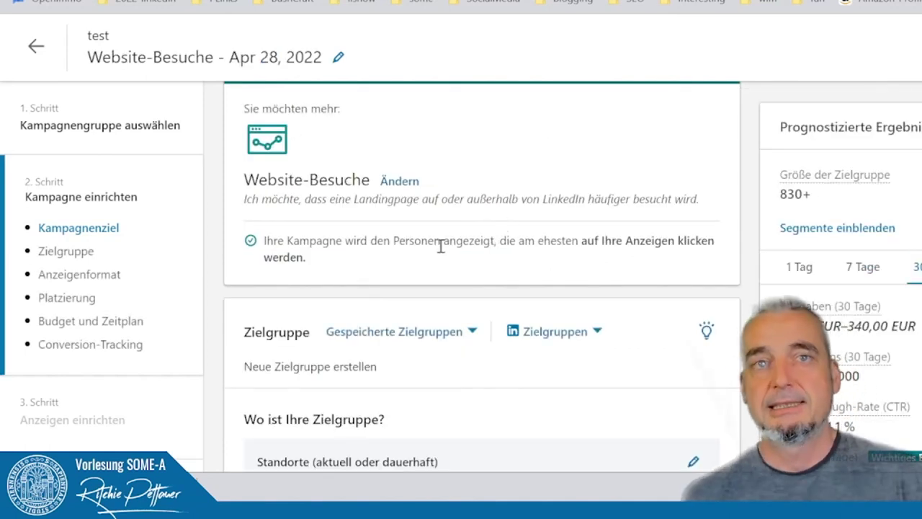
Review the audience location and set the target audience's profile language to Deutsch.
scroll(429, 238, down, 2)
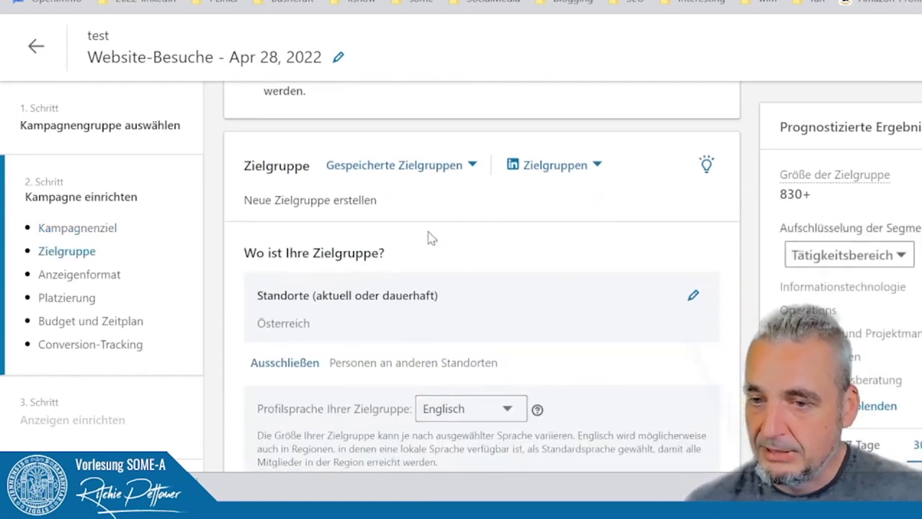
scroll(433, 237, down, 1)
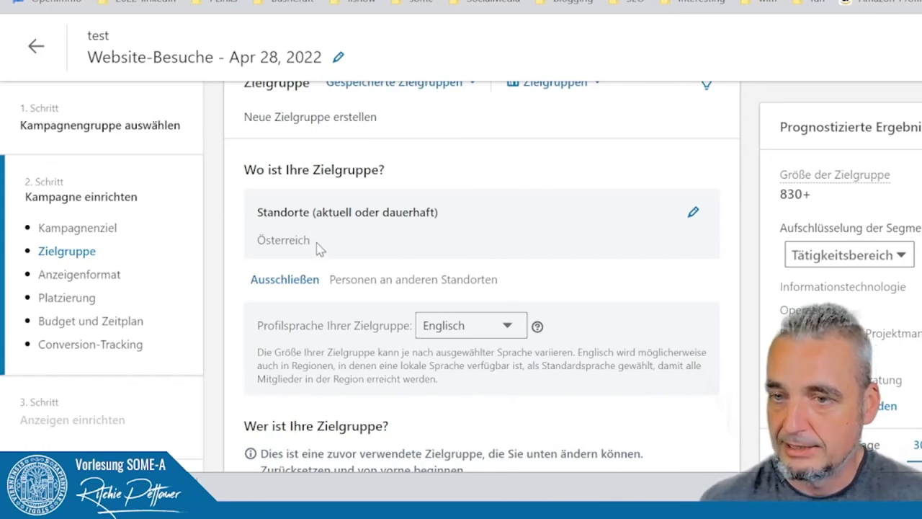
drag(315, 248, 254, 248)
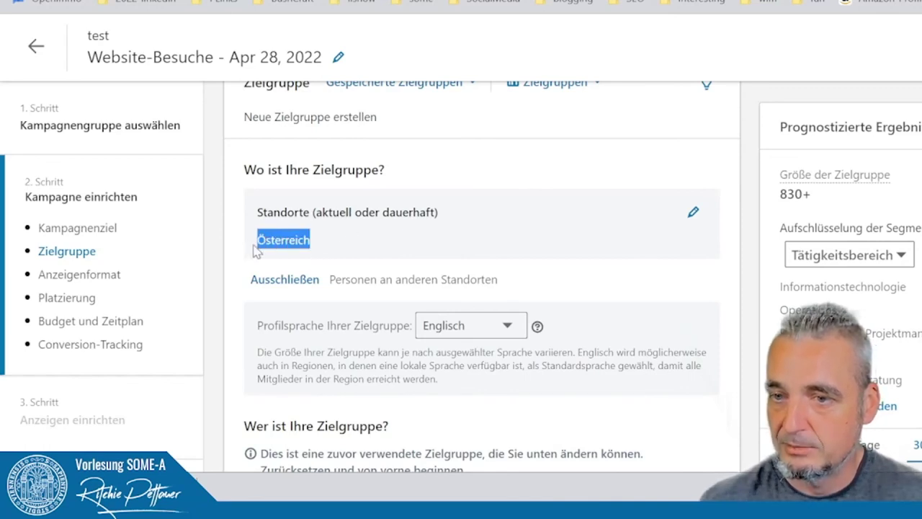
click(568, 235)
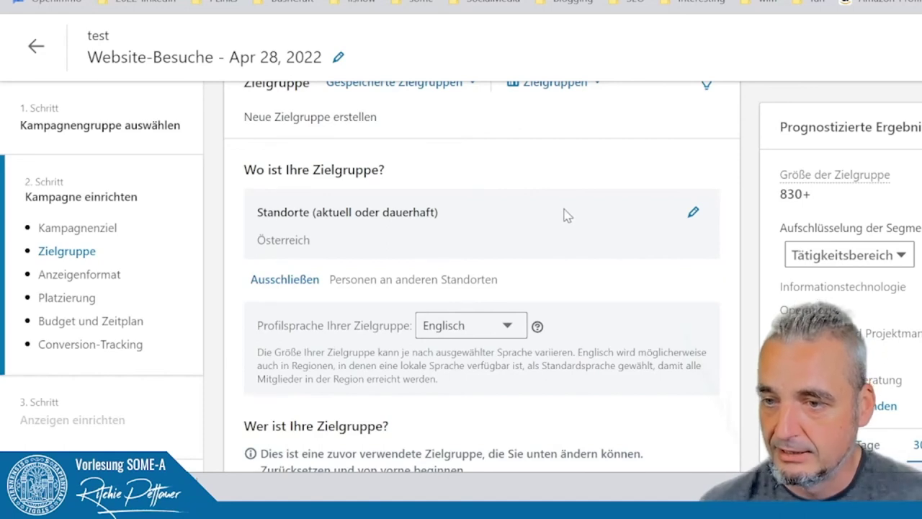
scroll(547, 225, down, 1)
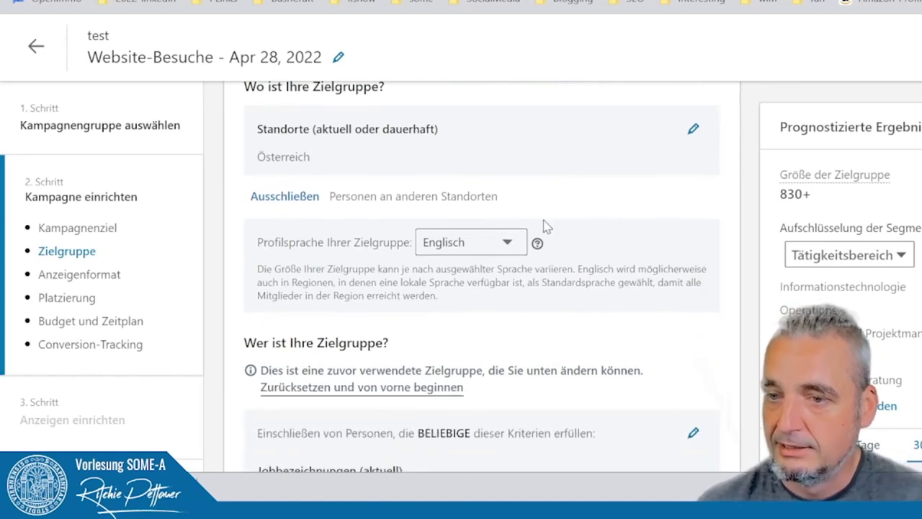
click(509, 246)
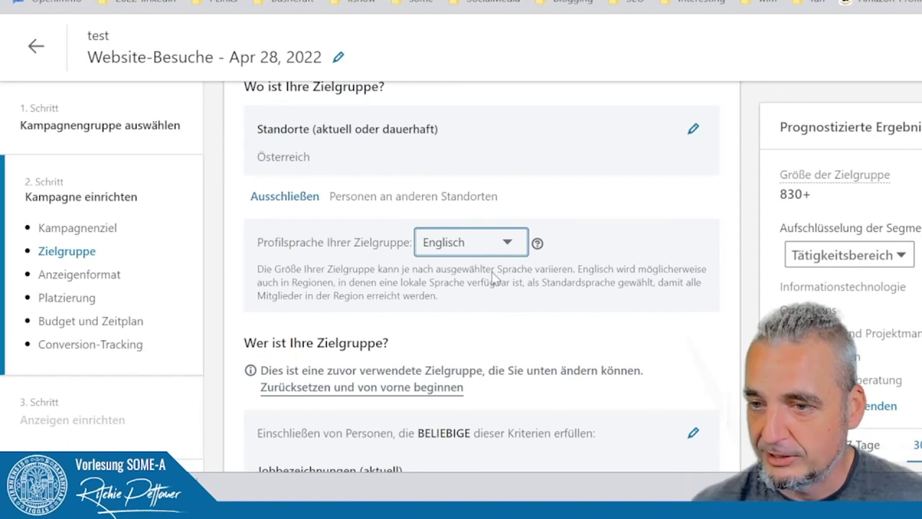
click(497, 273)
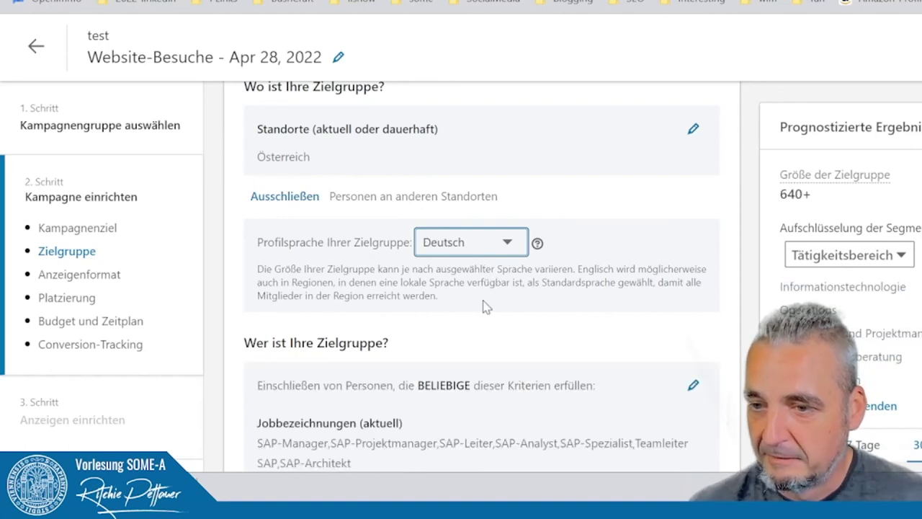
Remove all the job-title attributes from the audience's first inclusion block.
scroll(490, 314, down, 3)
scroll(489, 321, up, 1)
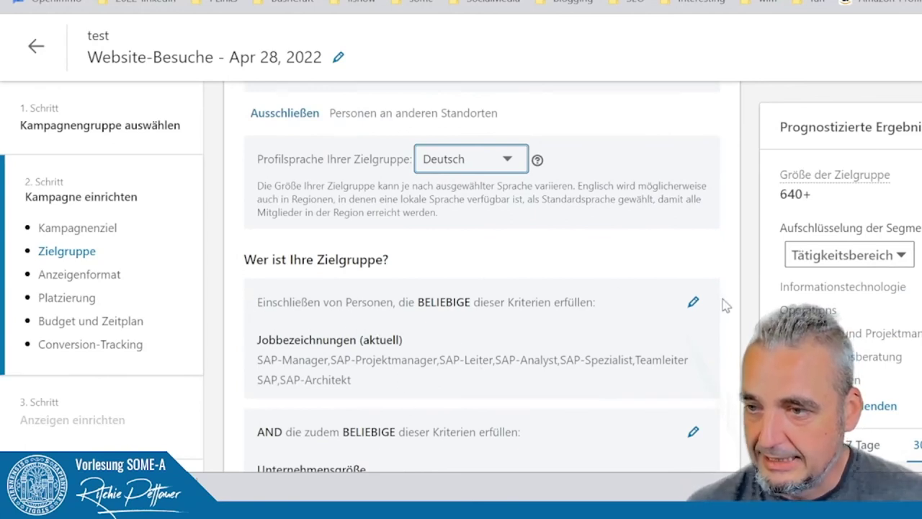
click(691, 303)
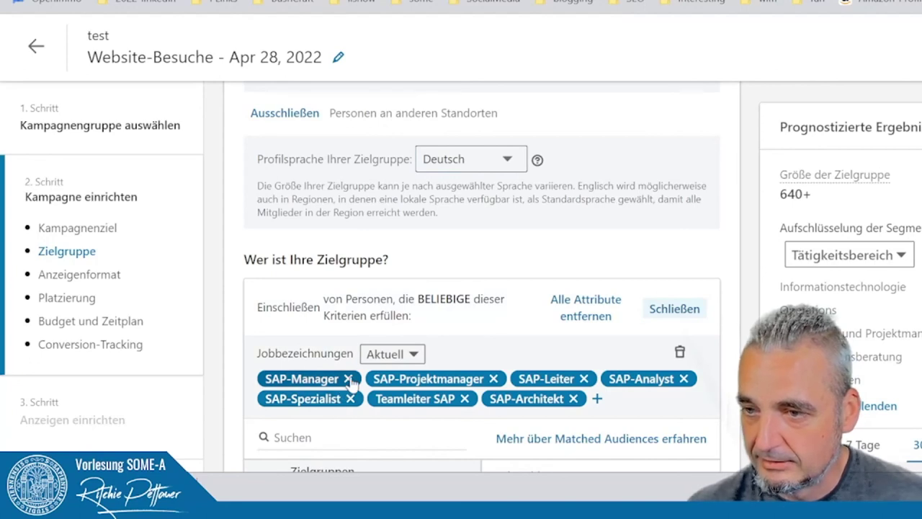
click(586, 311)
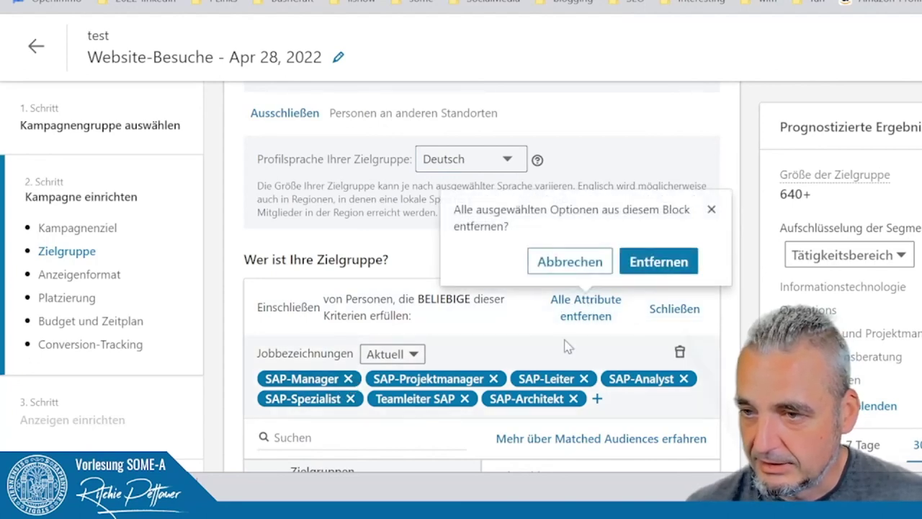
click(652, 262)
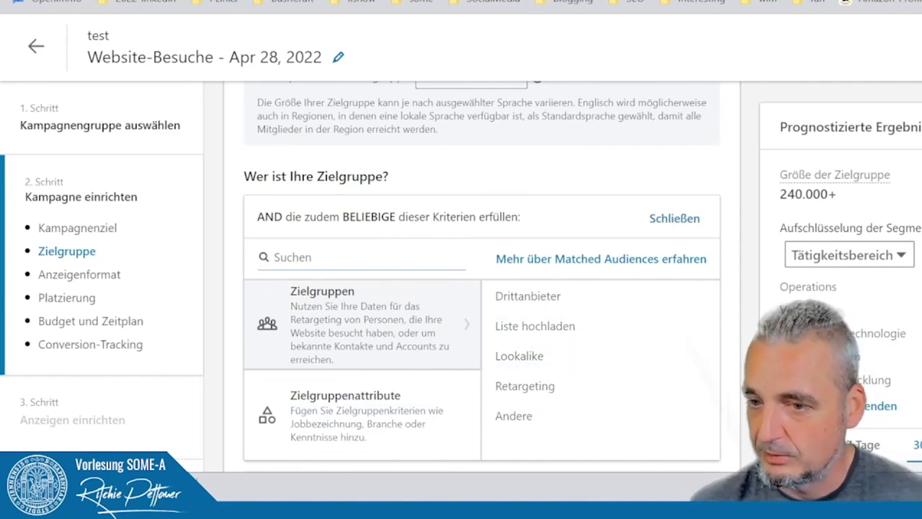
Examine the audience attributes offered under Unternehmen, Demografische Daten, Ausbildung and Berufserfahrung.
click(341, 412)
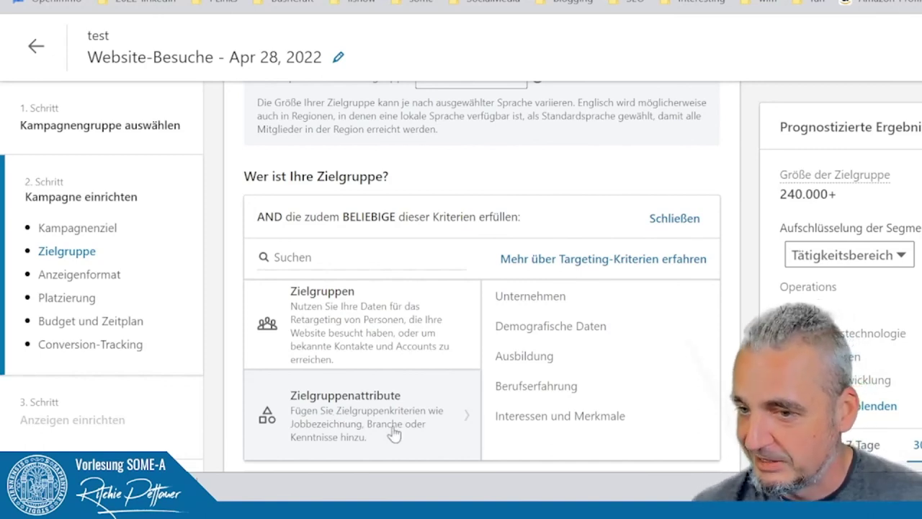
mouse_move(578, 296)
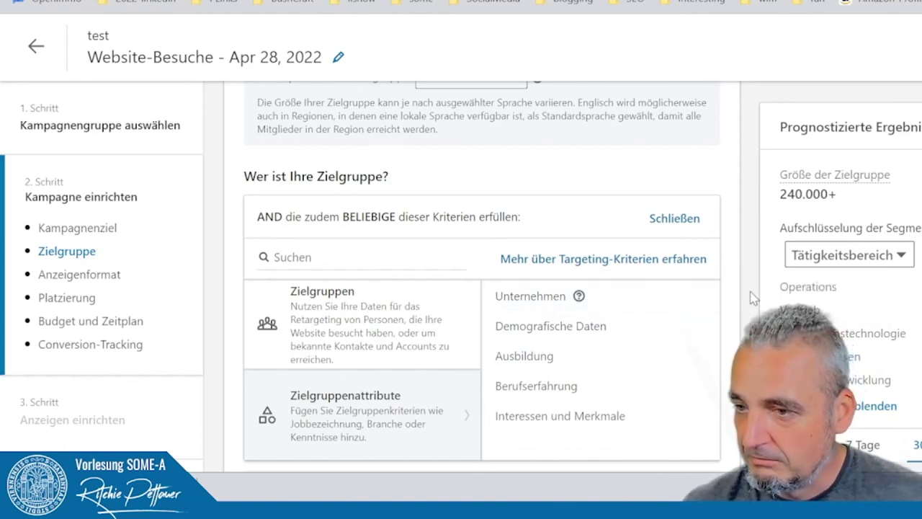
click(697, 296)
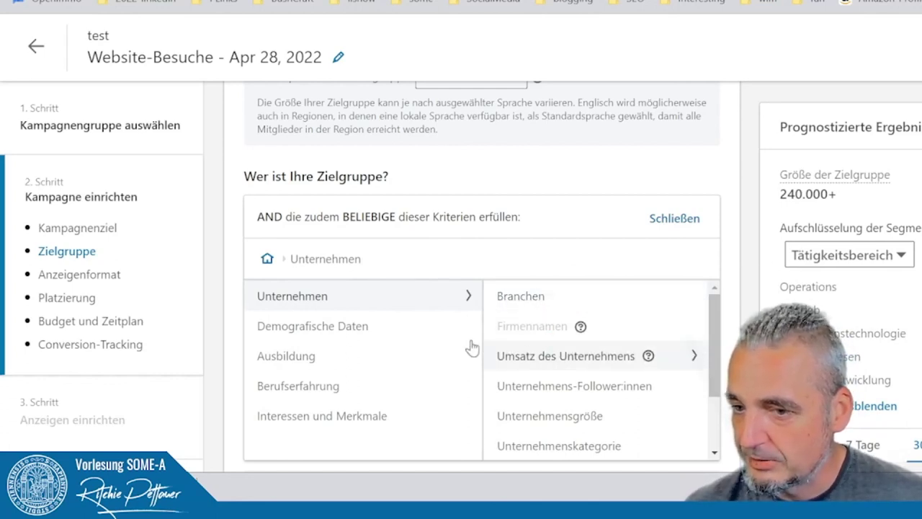
click(293, 333)
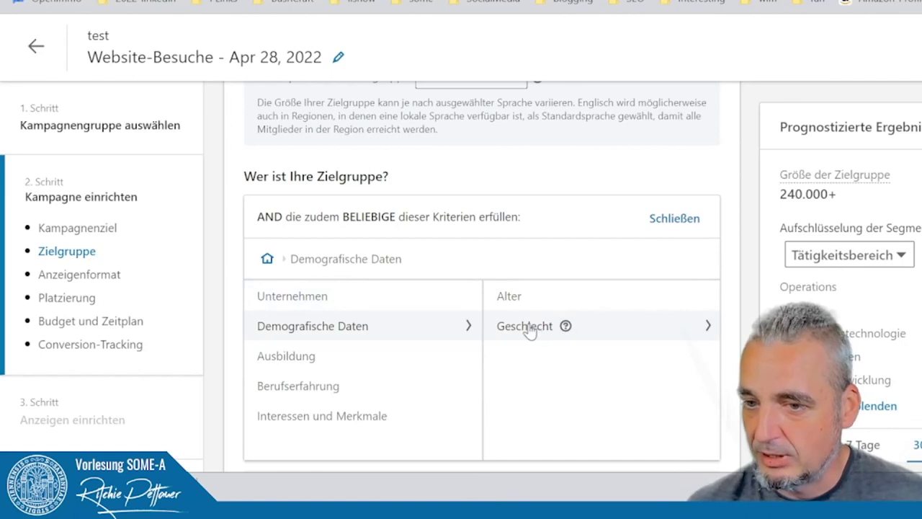
click(313, 366)
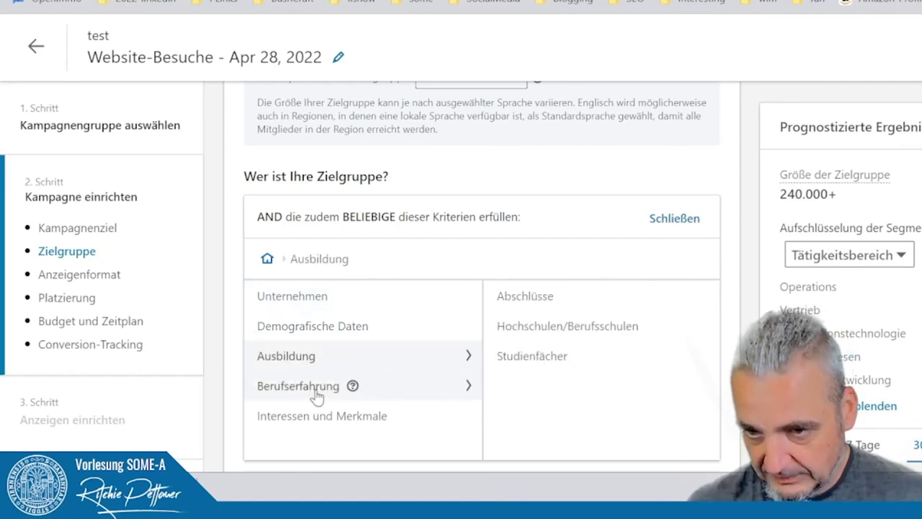
click(317, 393)
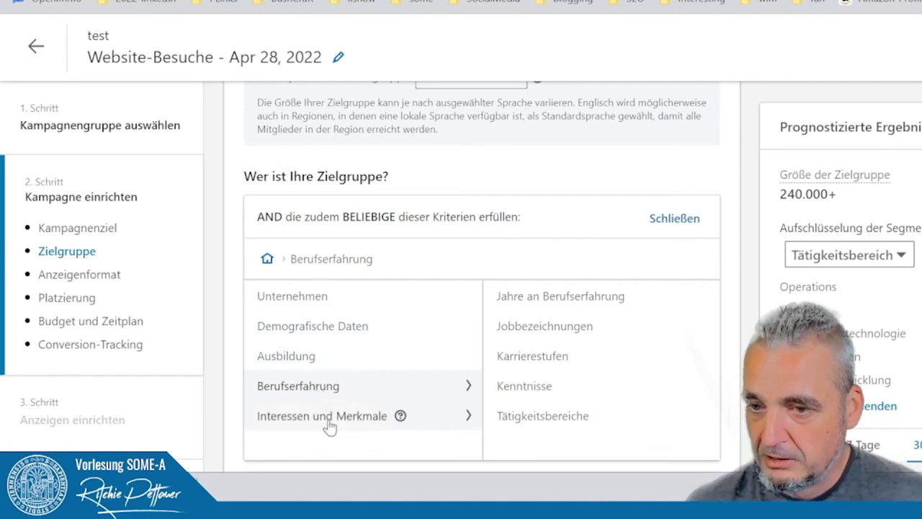
Browse the members' general interests under Interessen und Merkmale, down to the Datenverwaltung topics within Technologie.
click(336, 421)
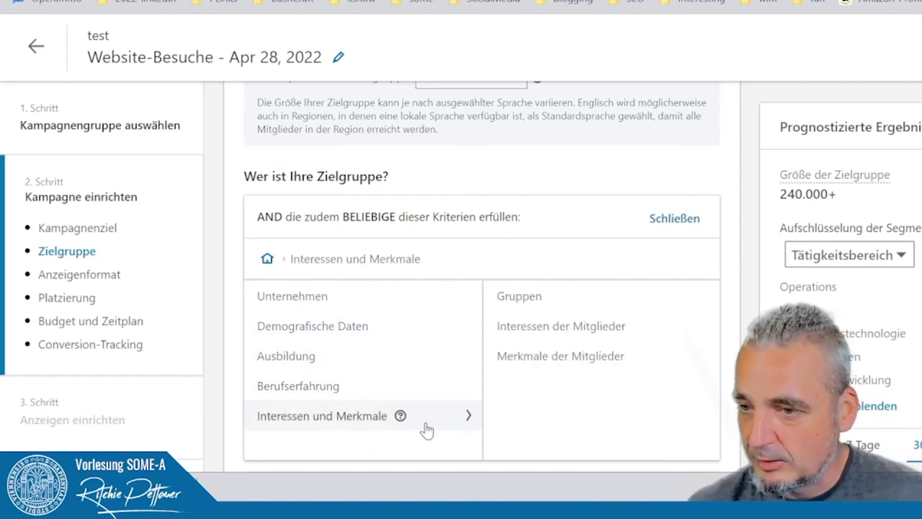
click(570, 330)
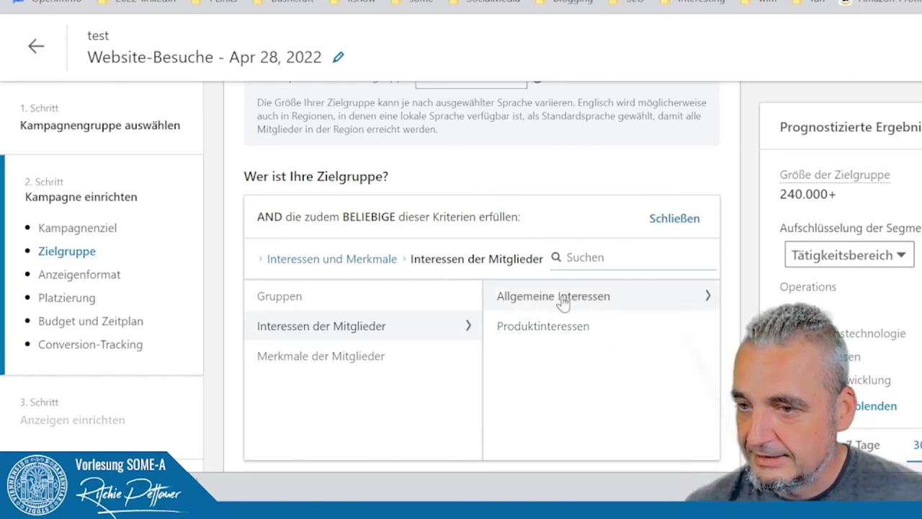
click(562, 299)
scroll(612, 311, down, 6)
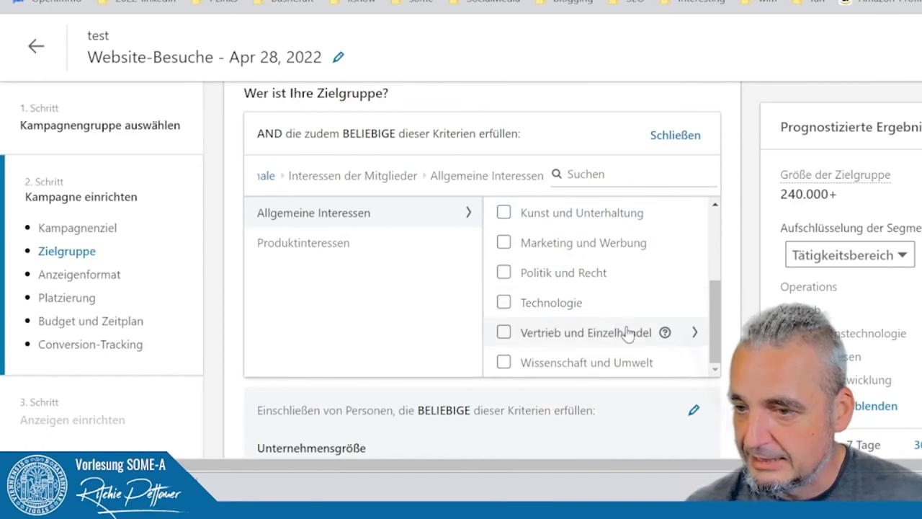
click(567, 310)
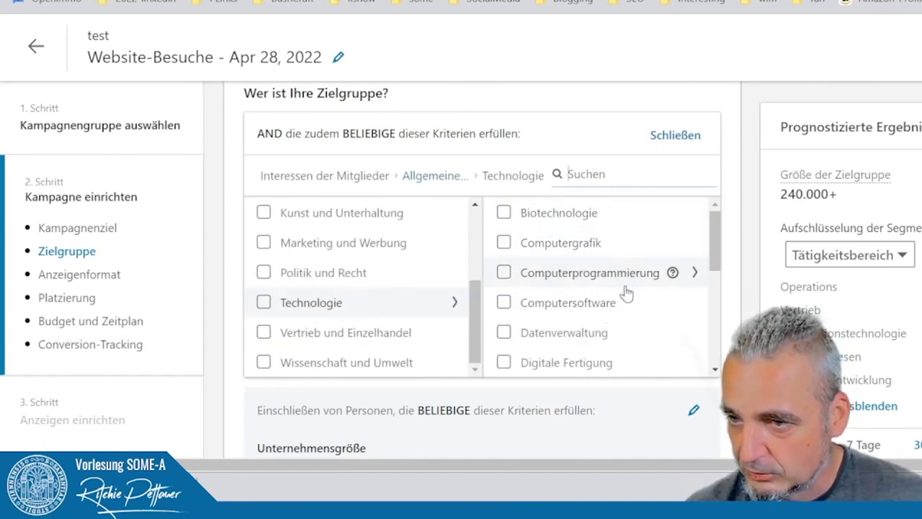
scroll(627, 306, down, 2)
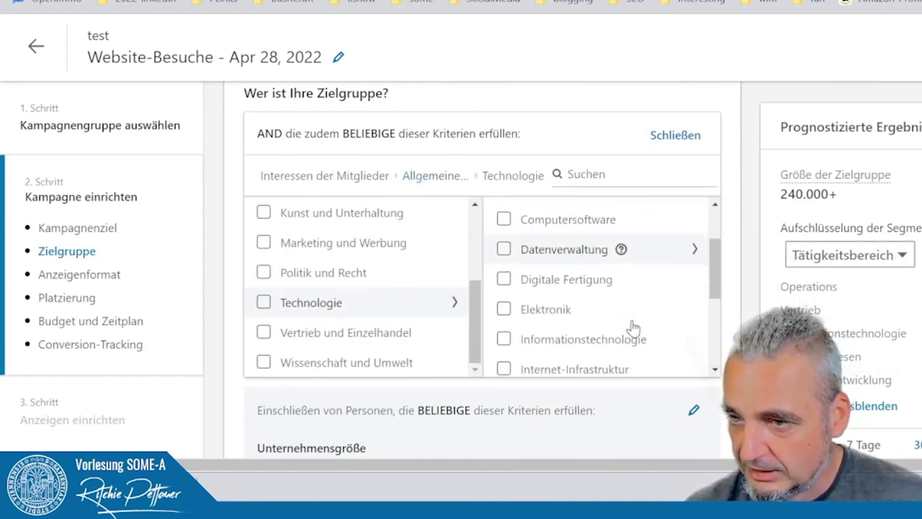
click(571, 252)
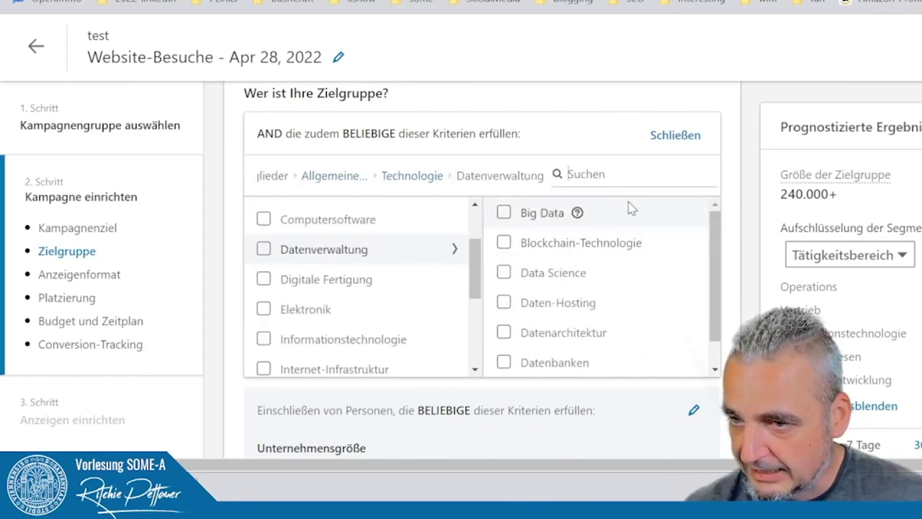
scroll(620, 231, down, 4)
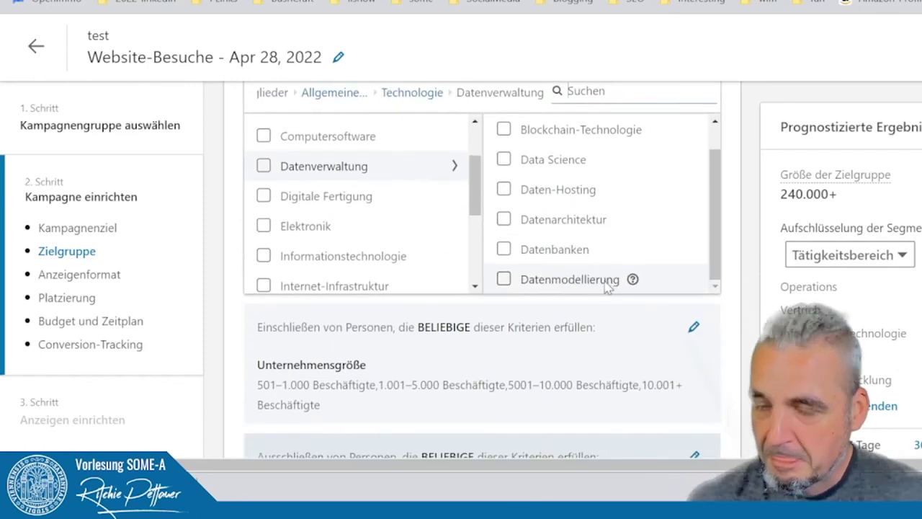